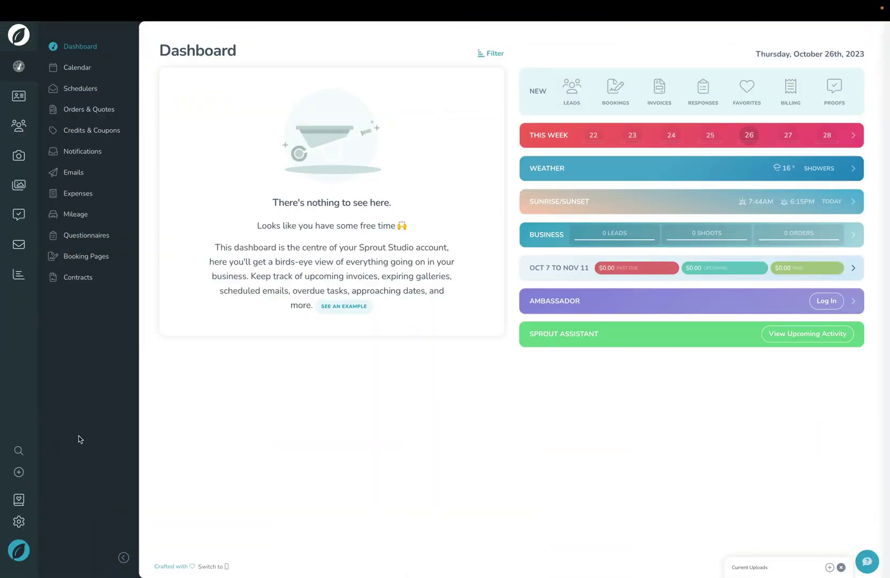
# Step: Open Settings > Communication > Contact Forms and bring up the add-new options
pyautogui.click(18, 522)
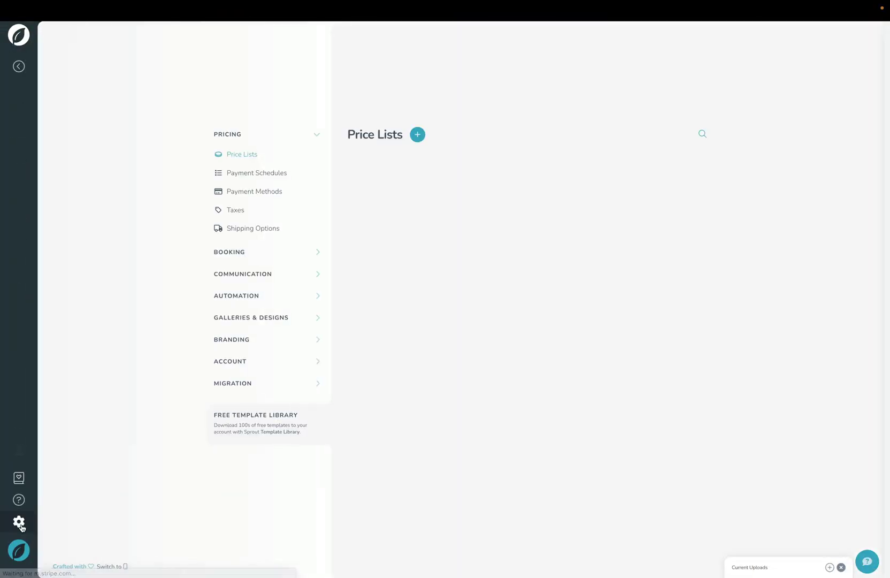
pyautogui.click(230, 279)
pyautogui.click(250, 254)
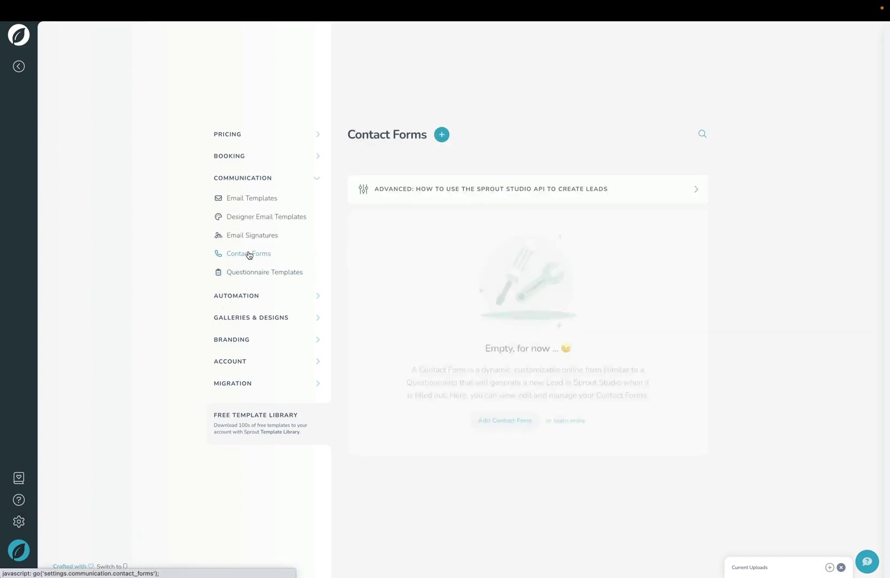
pyautogui.click(441, 135)
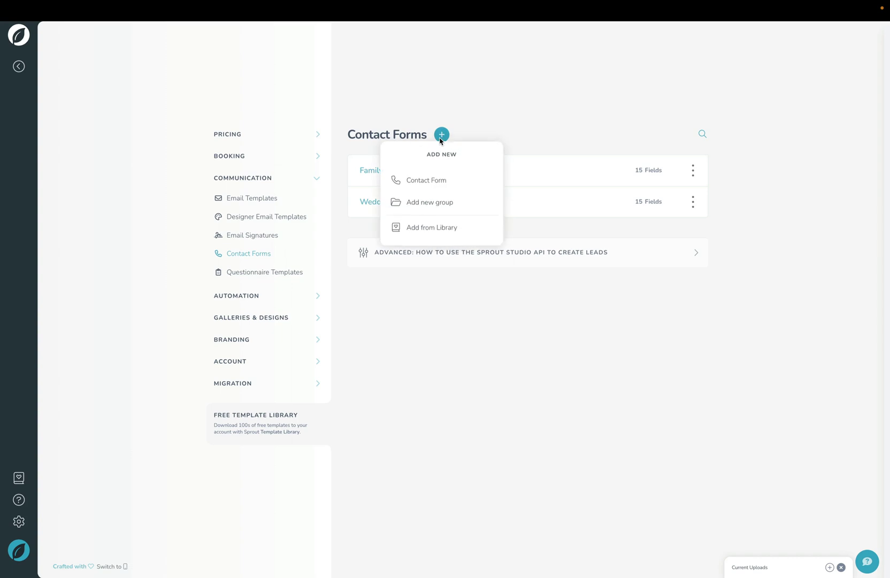
# Step: Create a new blank contact form titled 'My Contact Form'
pyautogui.click(439, 184)
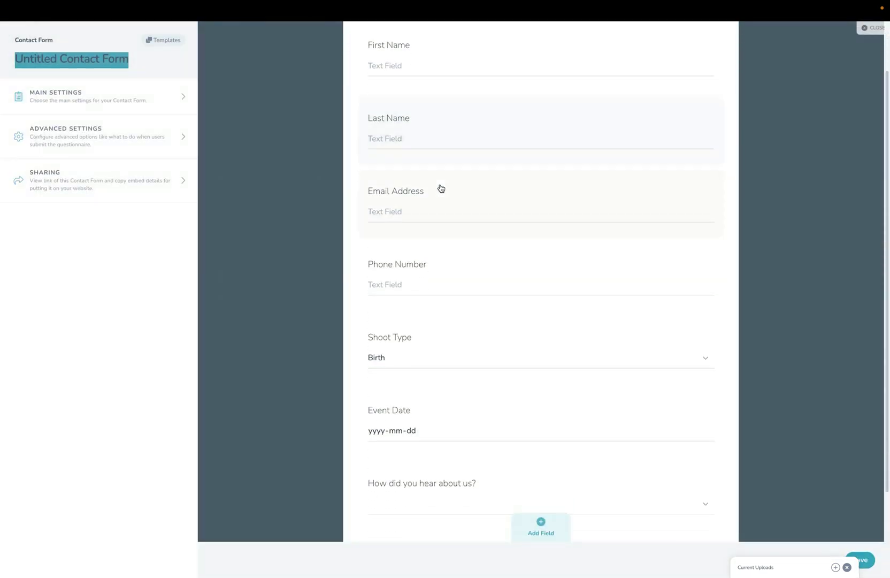
pyautogui.scroll(-2, 441, 188)
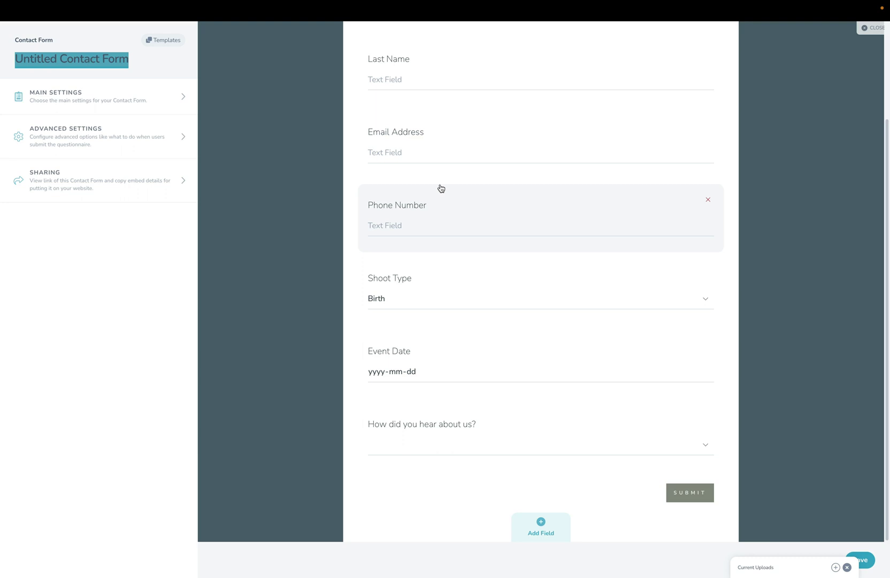
pyautogui.scroll(2, 441, 188)
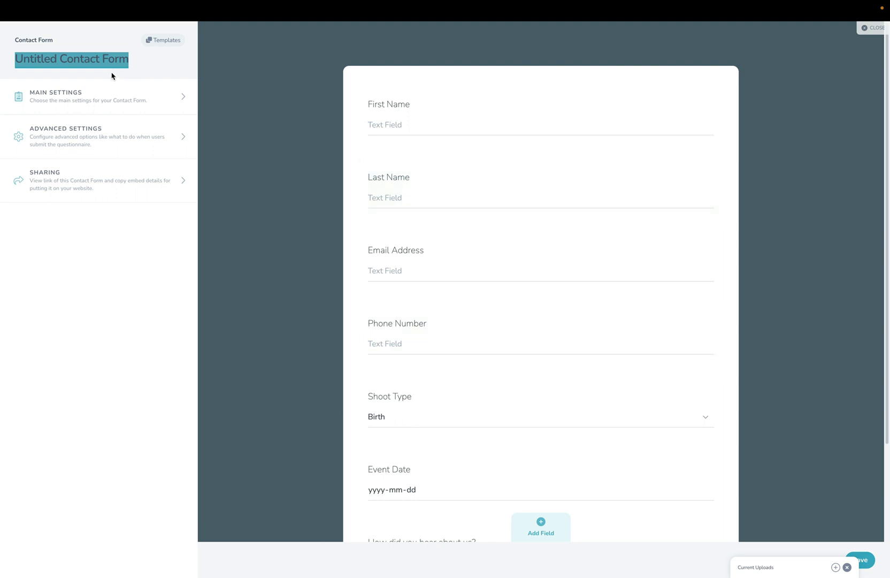
pyautogui.write('My Contact Form')
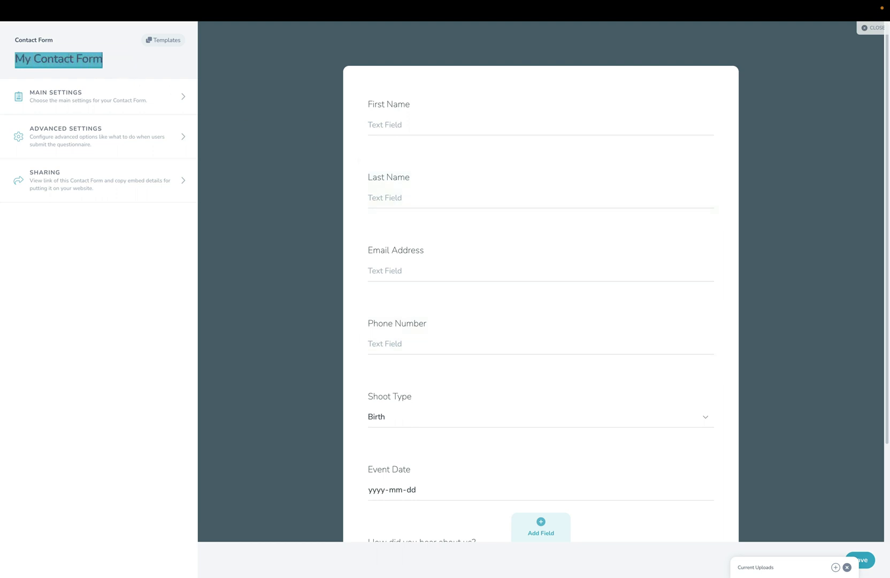
pyautogui.click(88, 307)
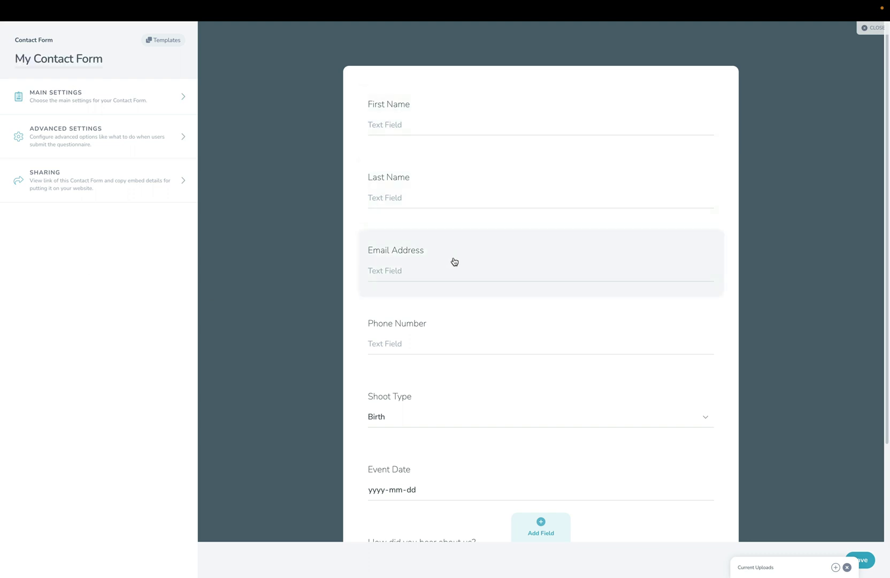
# Step: Delete the Phone Number field, keeping Last Name above Email Address
pyautogui.moveTo(454, 261); pyautogui.dragTo(453, 188)
pyautogui.moveTo(439, 246); pyautogui.dragTo(443, 178)
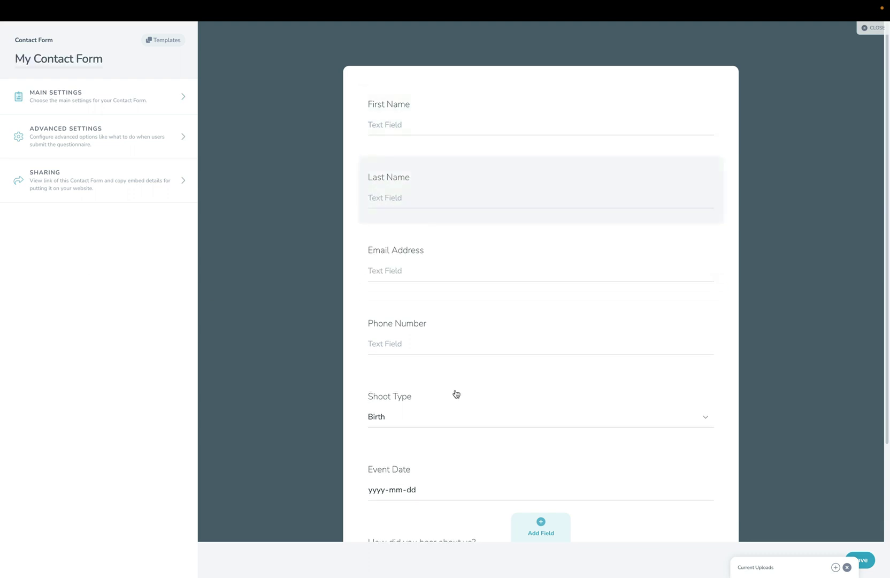
pyautogui.click(539, 527)
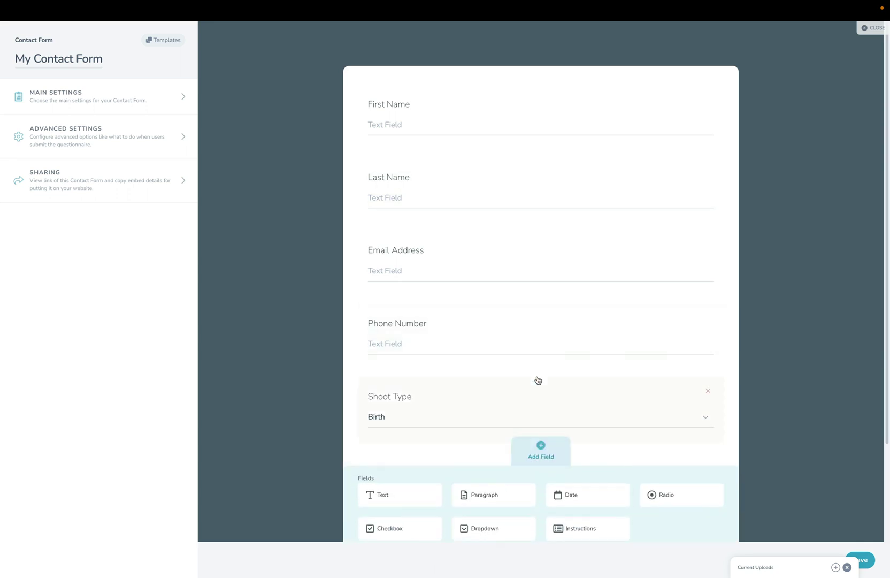
pyautogui.click(450, 256)
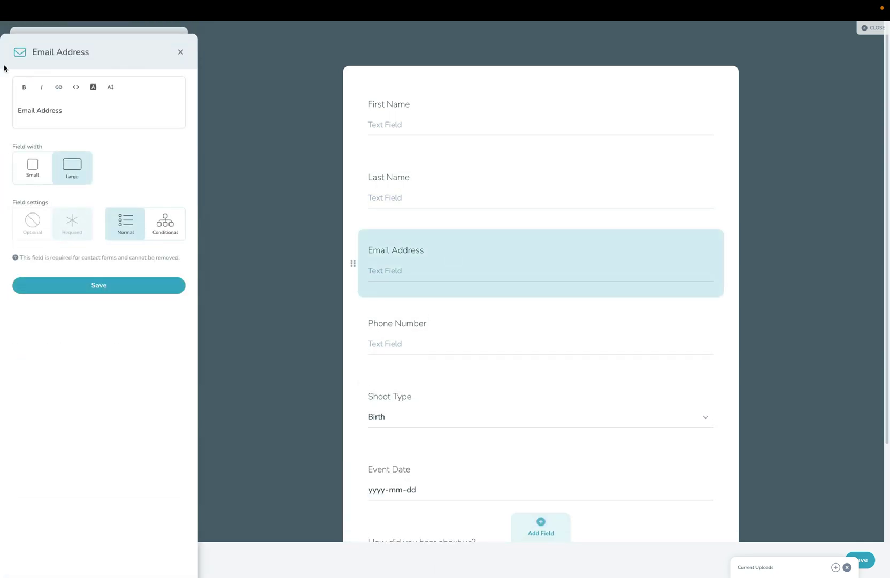
pyautogui.click(105, 286)
pyautogui.click(468, 331)
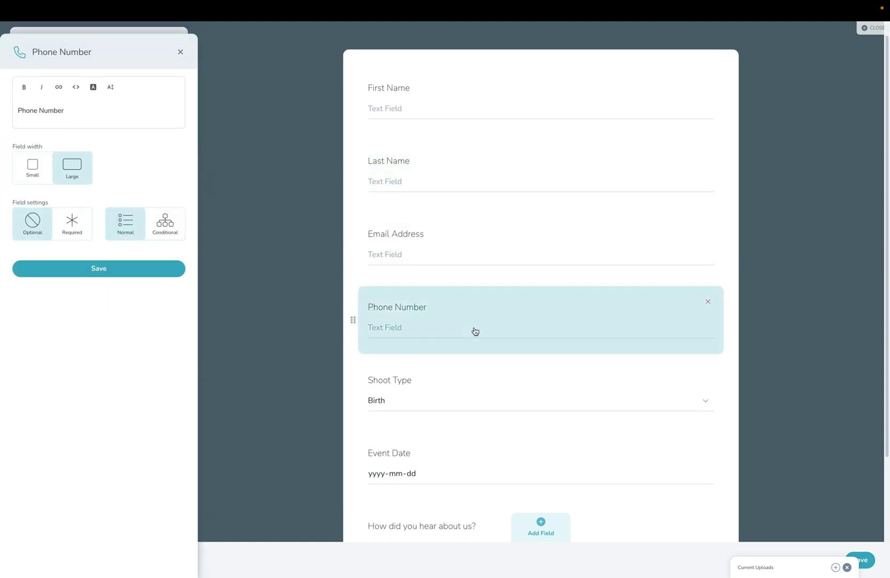
pyautogui.click(708, 303)
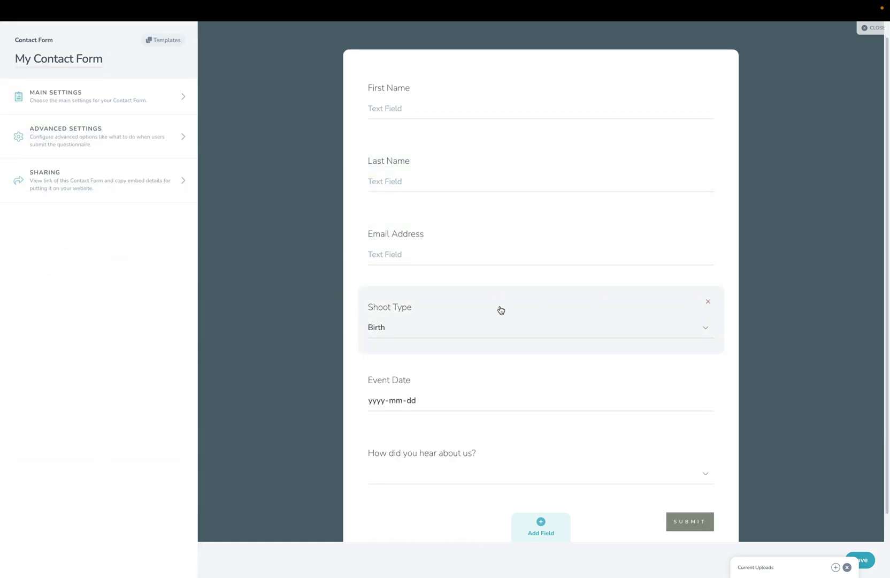
pyautogui.click(540, 529)
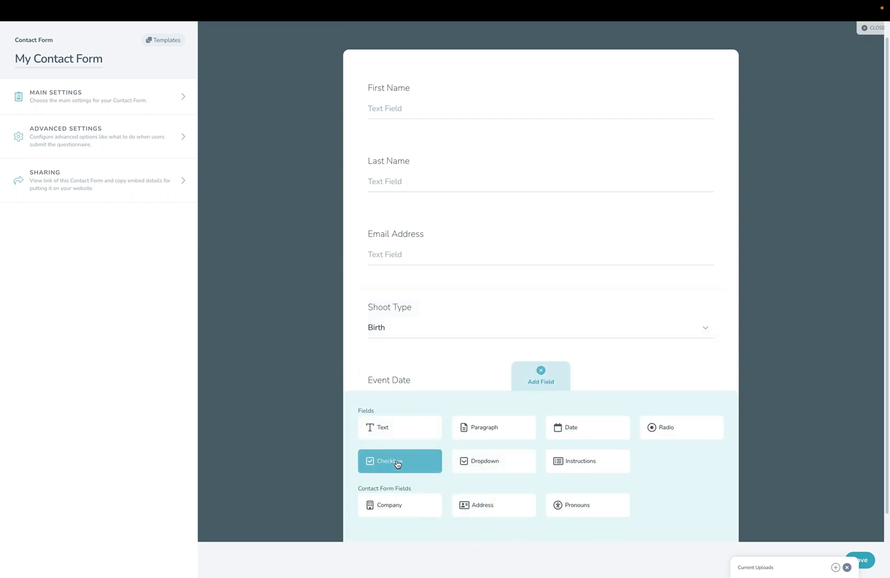
# Step: Add a checkbox field labelled 'Are you getting married in a church?'
pyautogui.click(397, 461)
pyautogui.click(49, 113)
pyautogui.doubleClick(49, 113)
pyautogui.write('Are you getting married in a c')
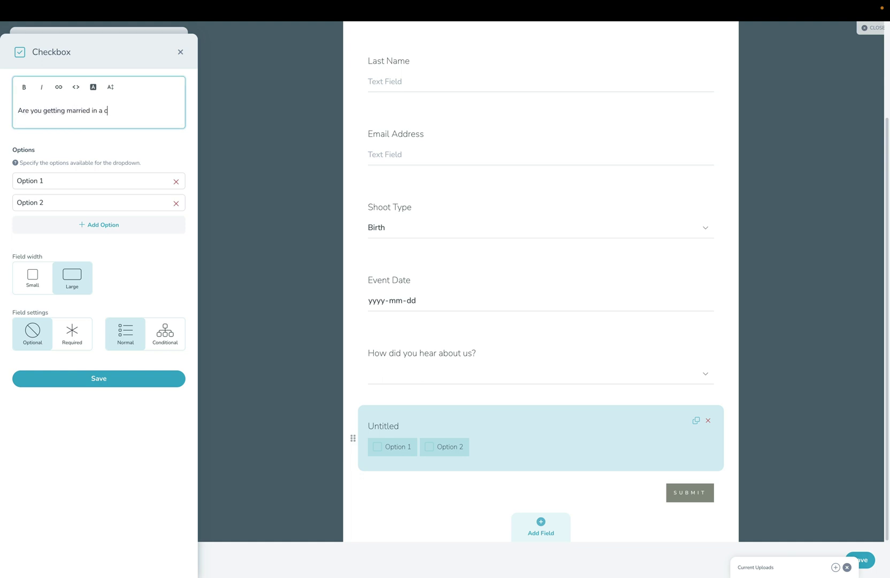
pyautogui.write('hurch?')
# Step: Rename its options to Yes and No, leave it full width and optional, and save
pyautogui.click(41, 180)
pyautogui.hotkey('ctrl', 'a')
pyautogui.write('Yes')
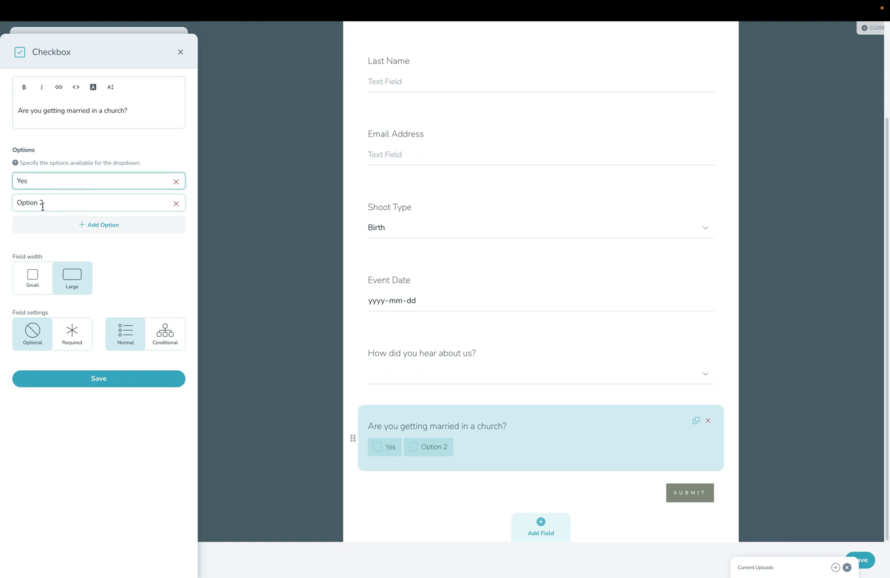
pyautogui.click(43, 206)
pyautogui.hotkey('ctrl', 'a')
pyautogui.write('No')
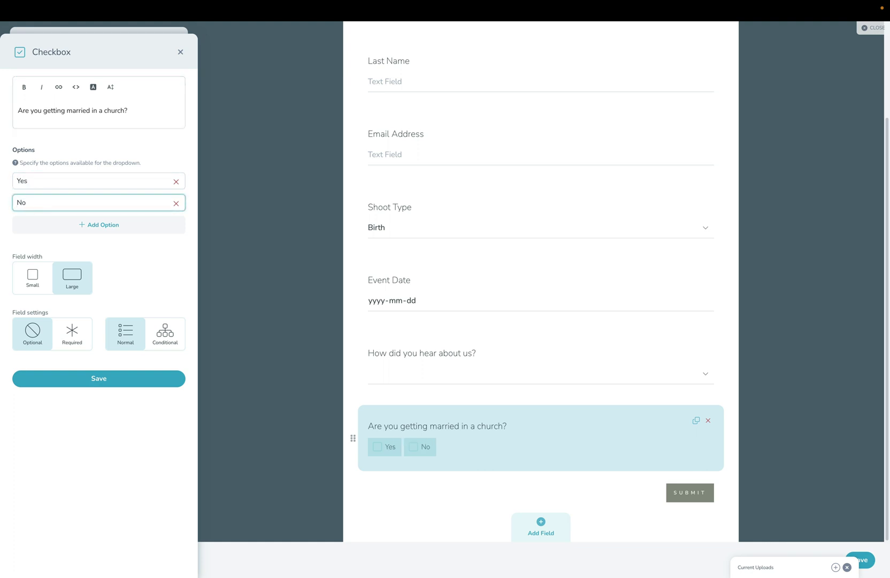
pyautogui.click(134, 279)
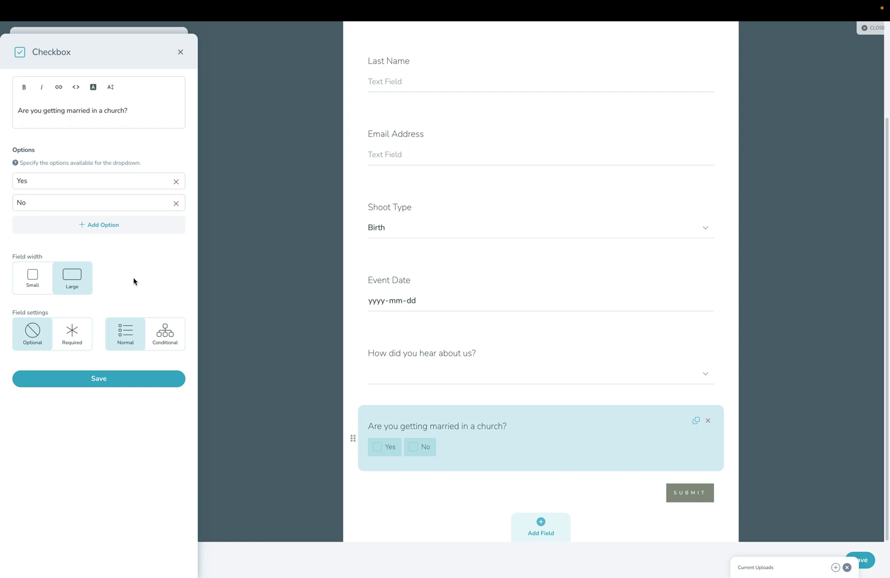
pyautogui.click(33, 285)
pyautogui.click(70, 285)
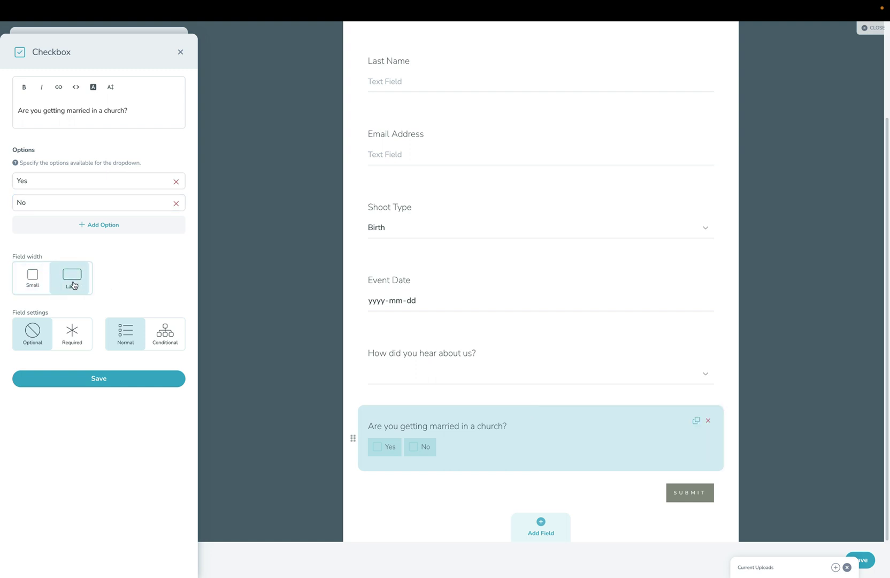
pyautogui.click(74, 341)
pyautogui.click(36, 341)
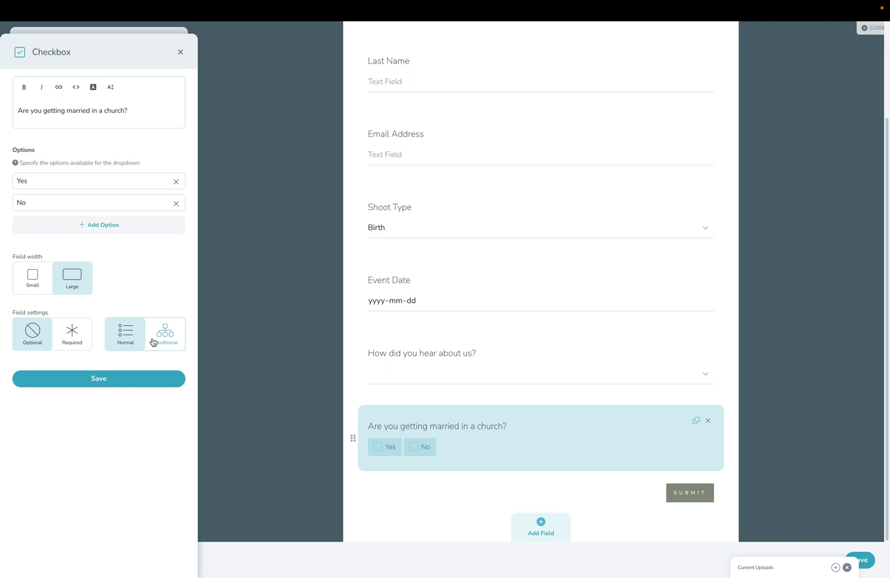
pyautogui.click(119, 378)
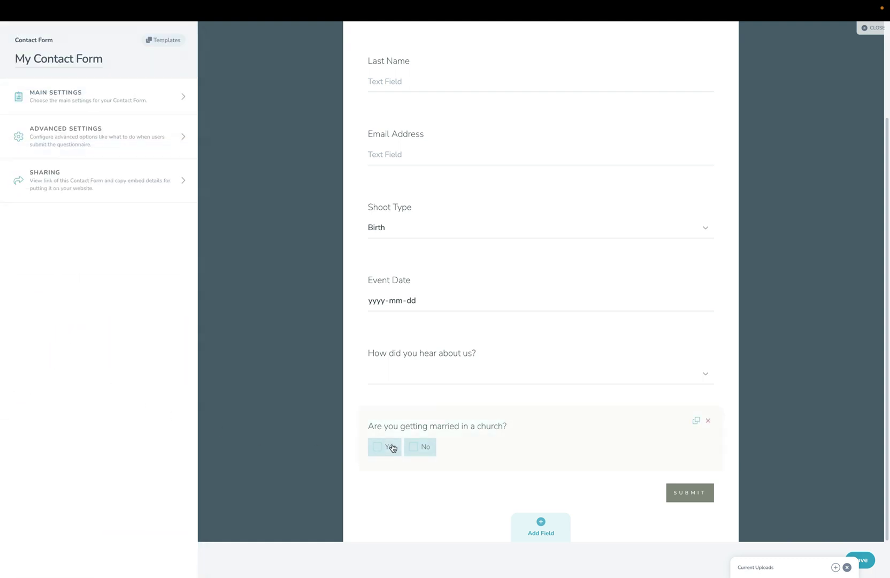
# Step: Add a 'What church?' text field, conditional on the church question equal to Yes, and save
pyautogui.click(531, 529)
pyautogui.click(418, 437)
pyautogui.doubleClick(28, 109)
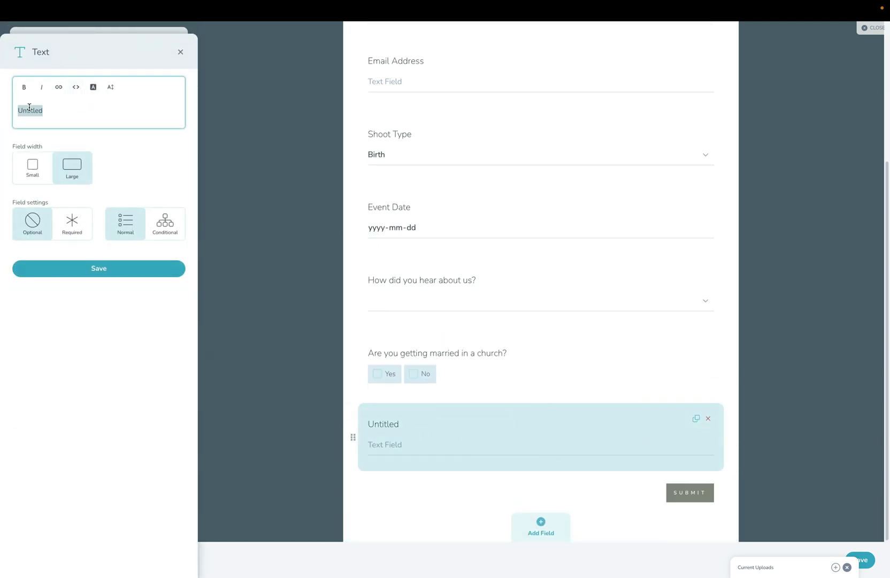
pyautogui.write('What church?')
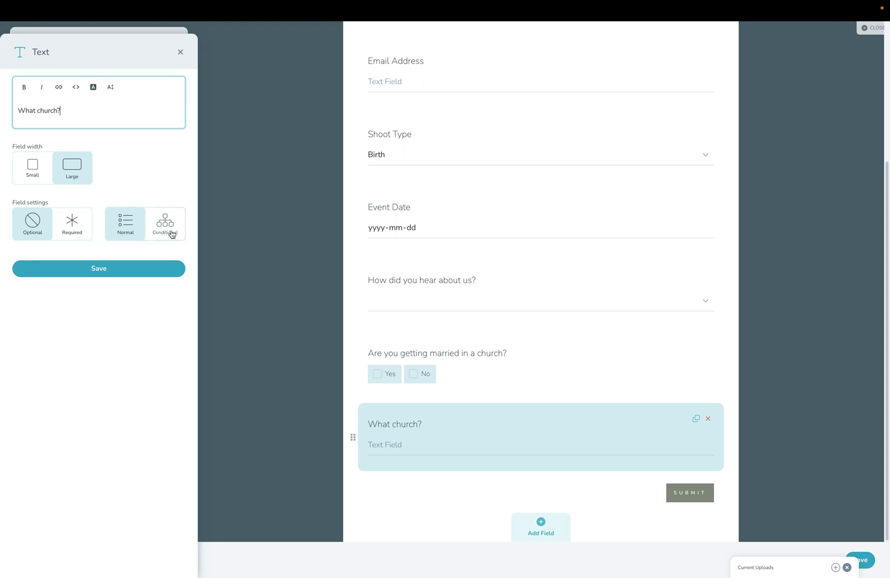
pyautogui.click(171, 233)
pyautogui.click(72, 275)
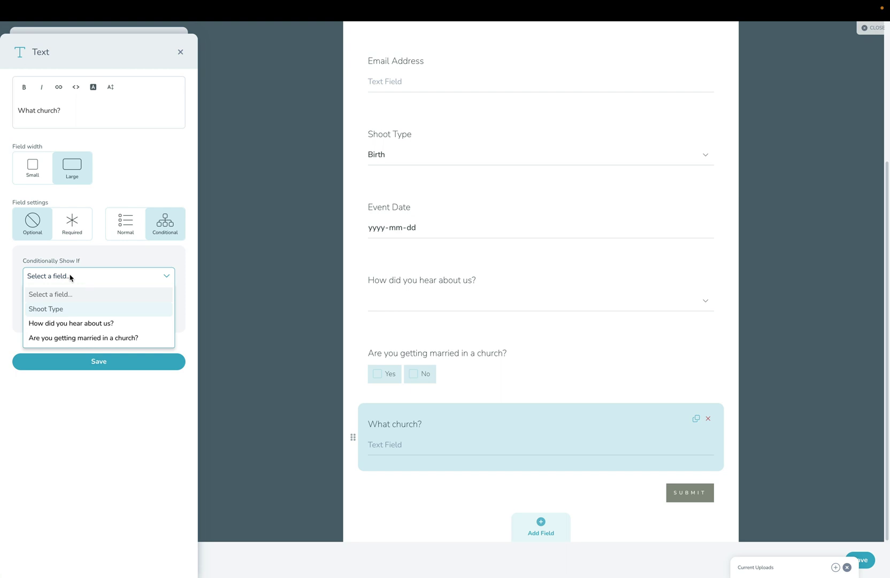
pyautogui.click(81, 338)
pyautogui.click(65, 311)
pyautogui.click(59, 343)
pyautogui.click(151, 365)
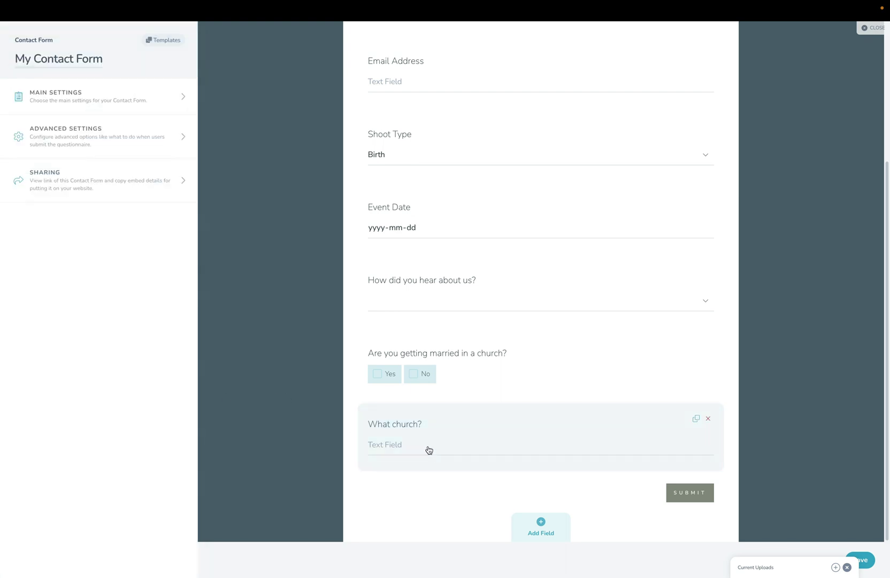
# Step: Set the church checkbox and 'What church?' field to Small width, saving each
pyautogui.click(402, 356)
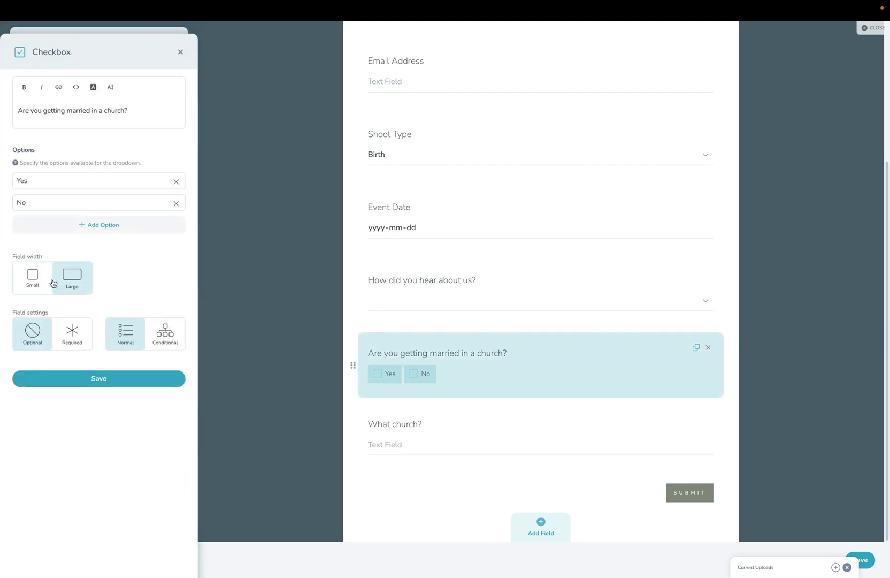
pyautogui.click(37, 280)
pyautogui.click(149, 378)
pyautogui.click(417, 435)
pyautogui.click(33, 168)
pyautogui.click(97, 362)
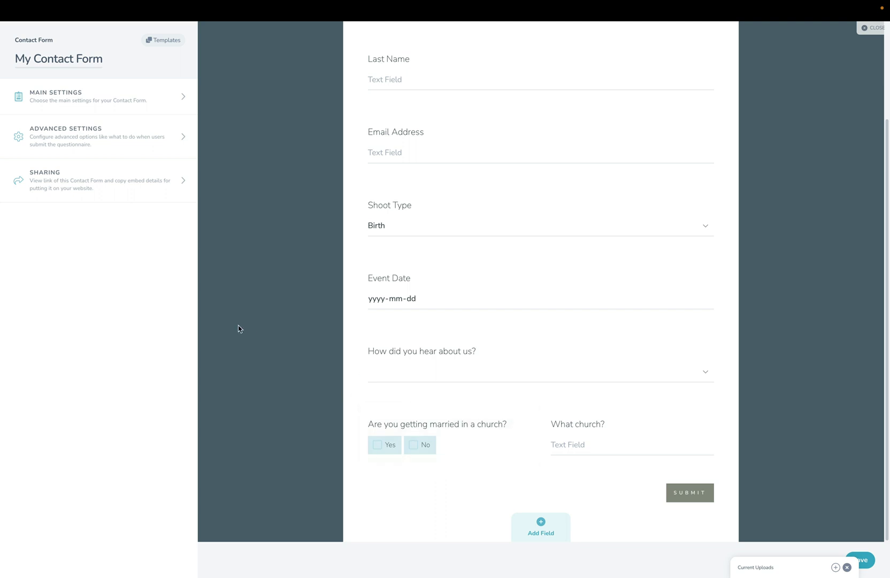
# Step: Open the form's Sharing options and select the whole script embed code
pyautogui.click(83, 182)
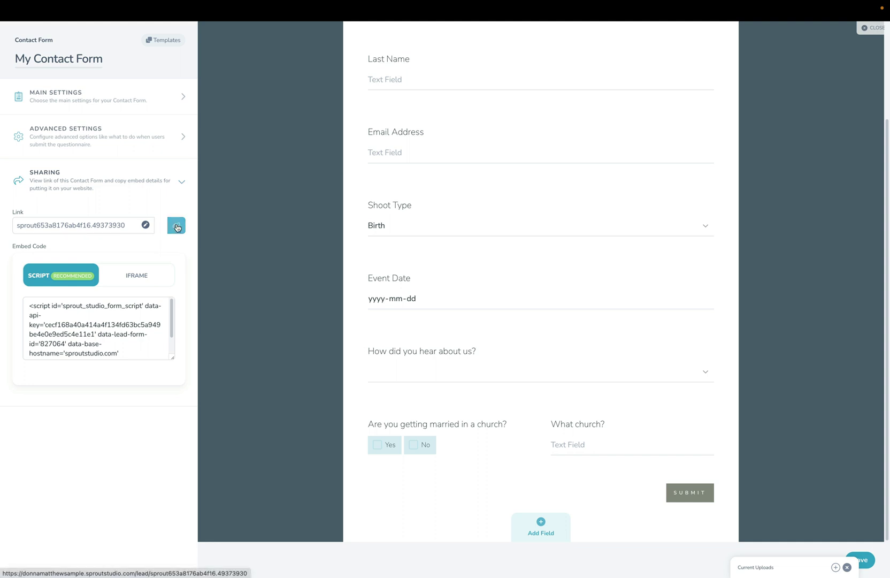
pyautogui.tripleClick(63, 316)
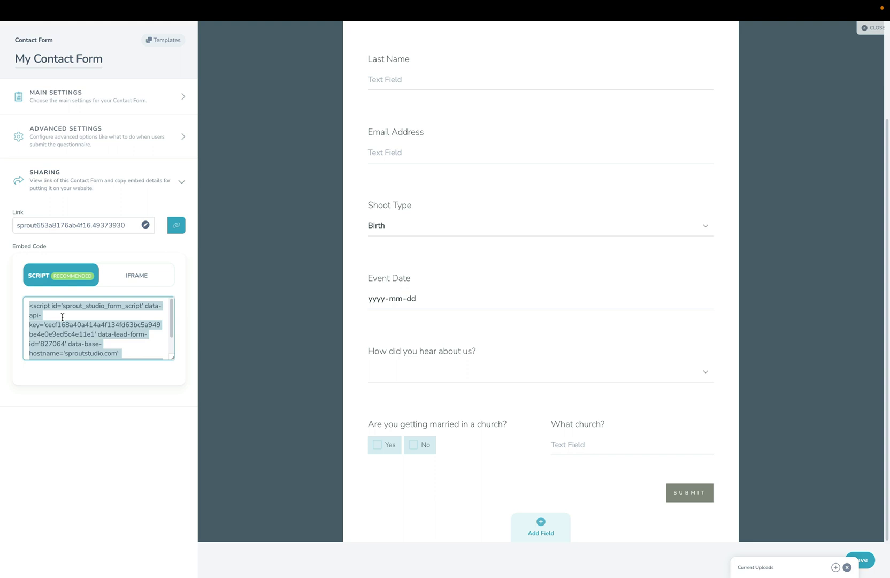